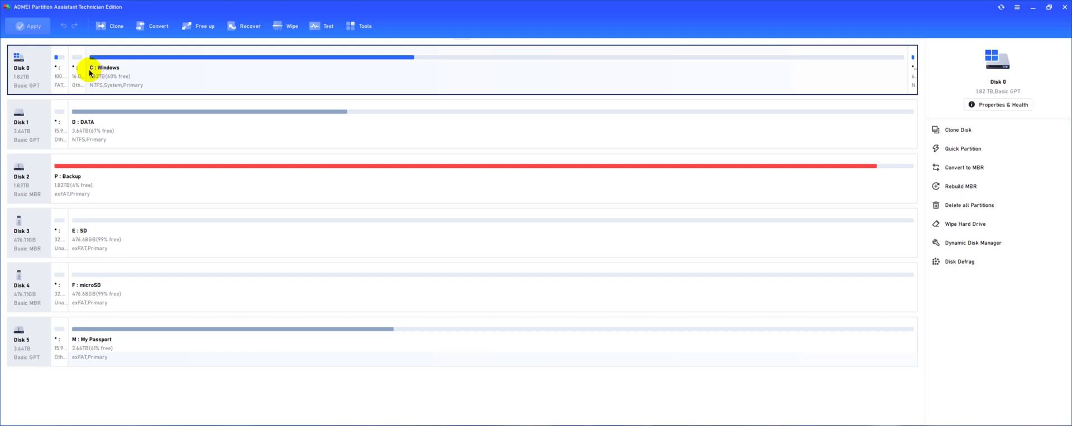
- Bring up Disk 0's partition actions and select the C: Windows partition
right_click(77, 76)
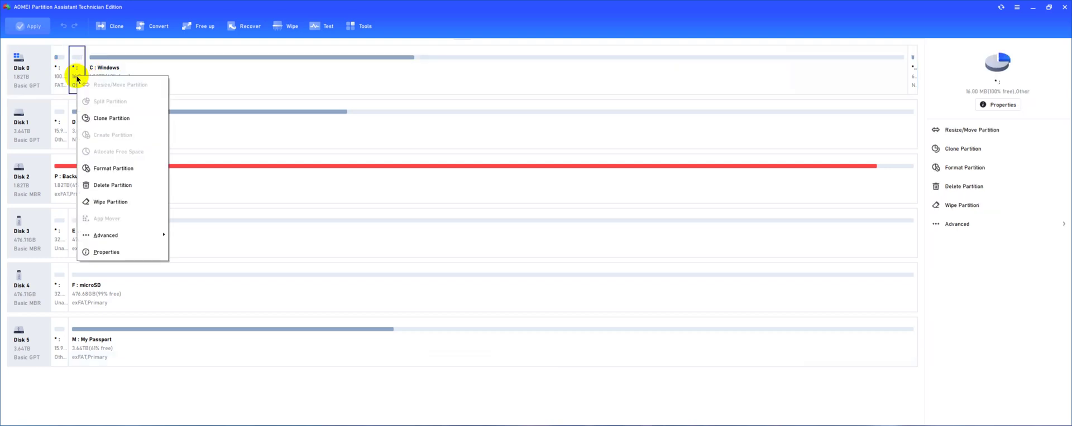
click(116, 68)
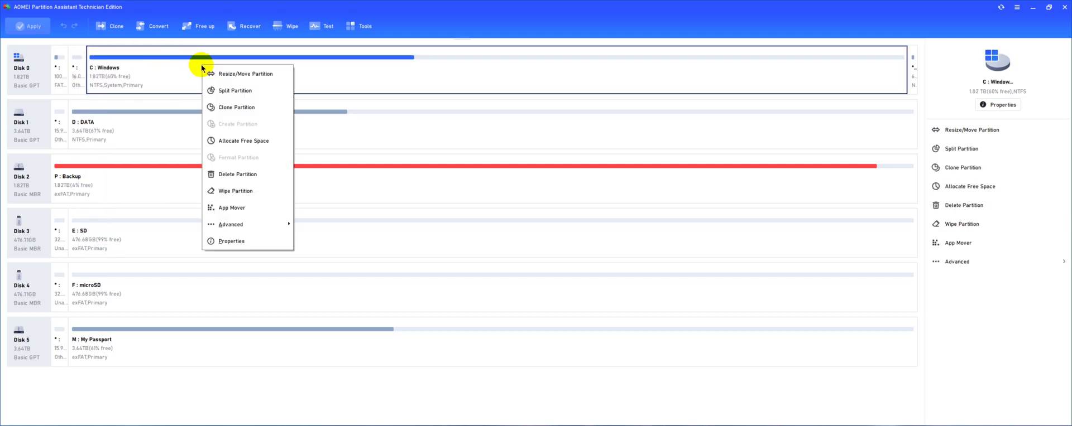
- Shrink C: Windows to 1.81TB with moving allowed, leaving 500MB unallocated space after it
click(225, 75)
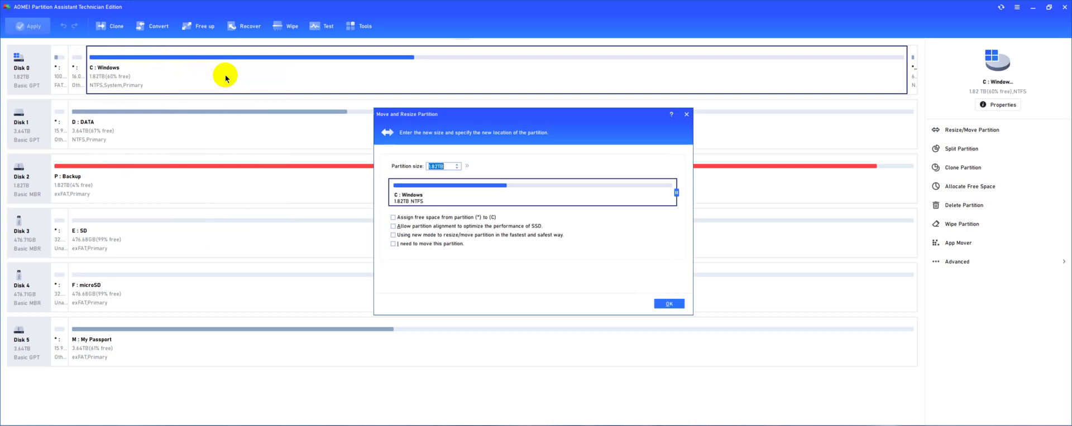
click(412, 249)
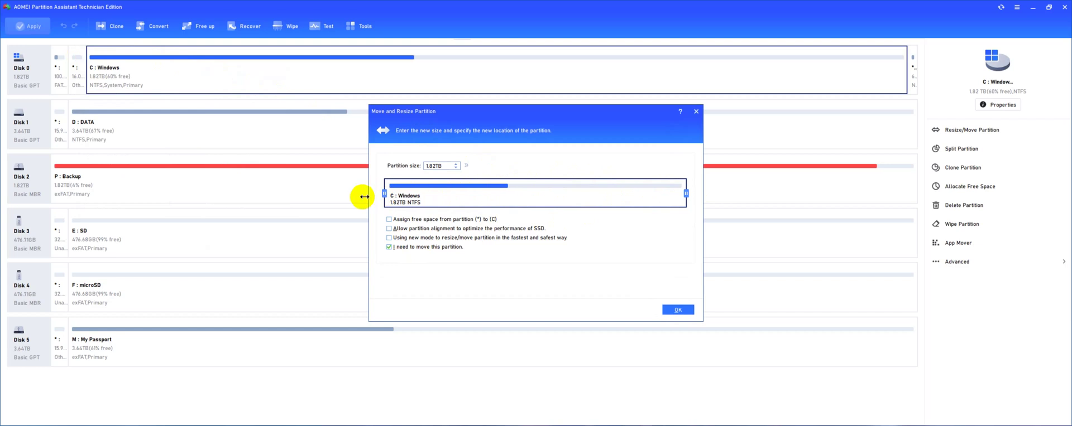
click(401, 240)
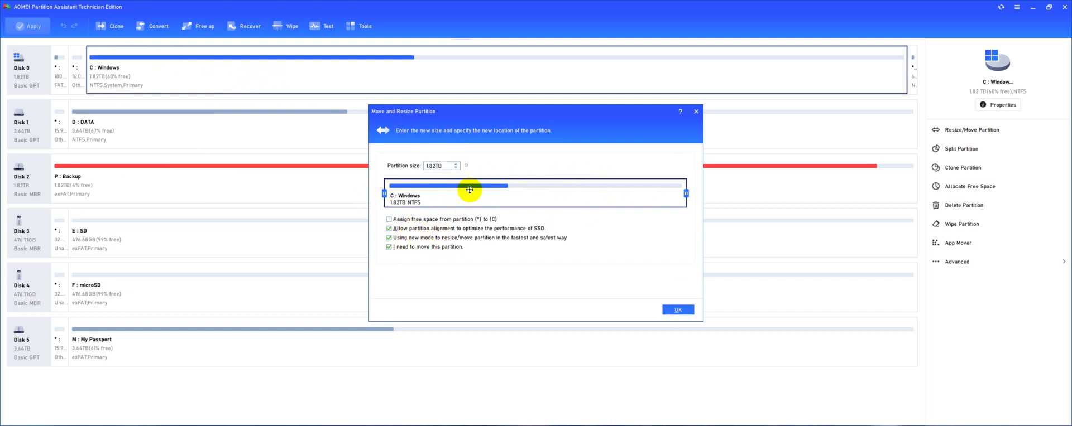
click(466, 166)
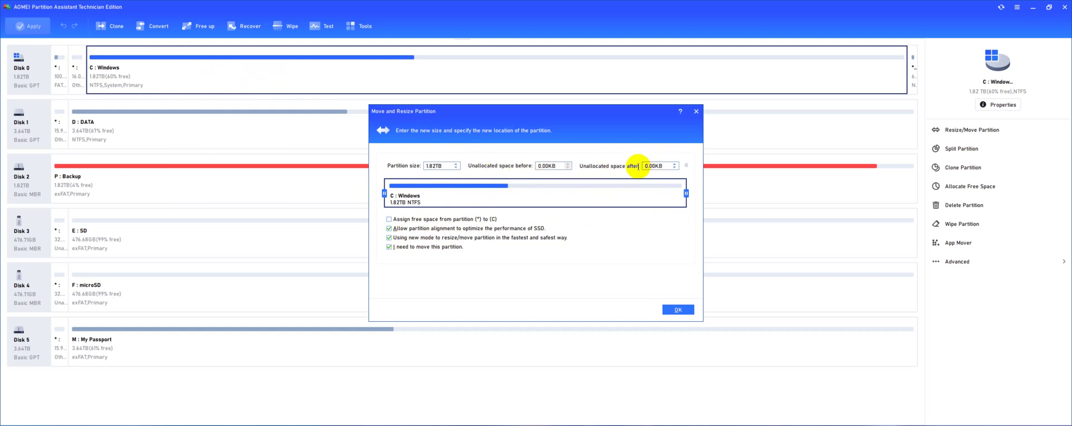
drag(687, 193, 688, 193)
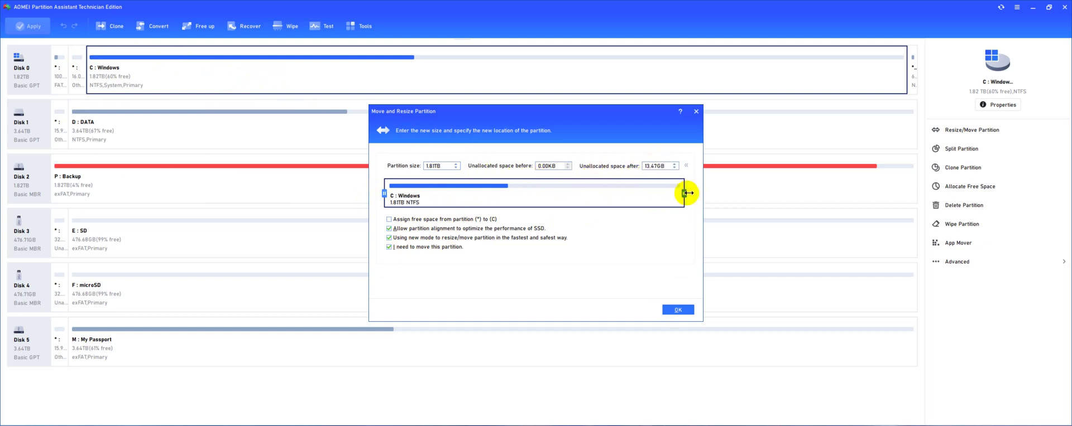
double_click(661, 166)
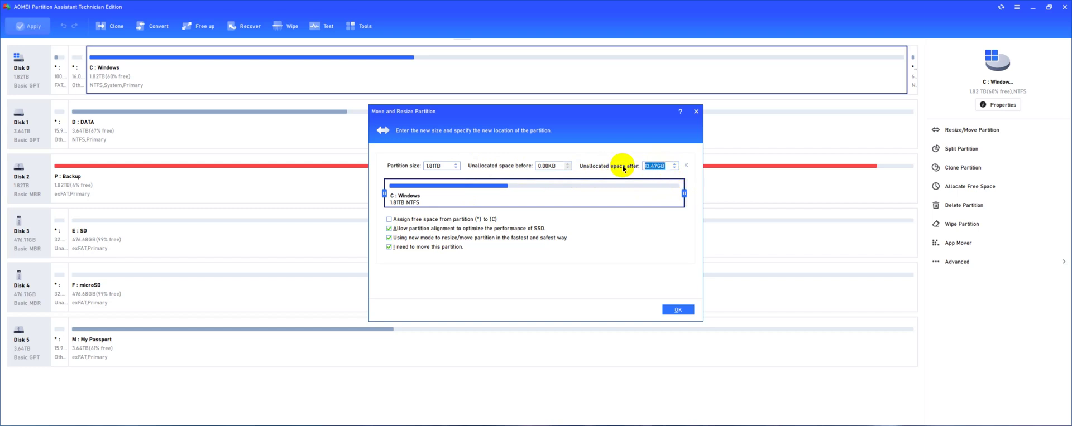
text(500MB)
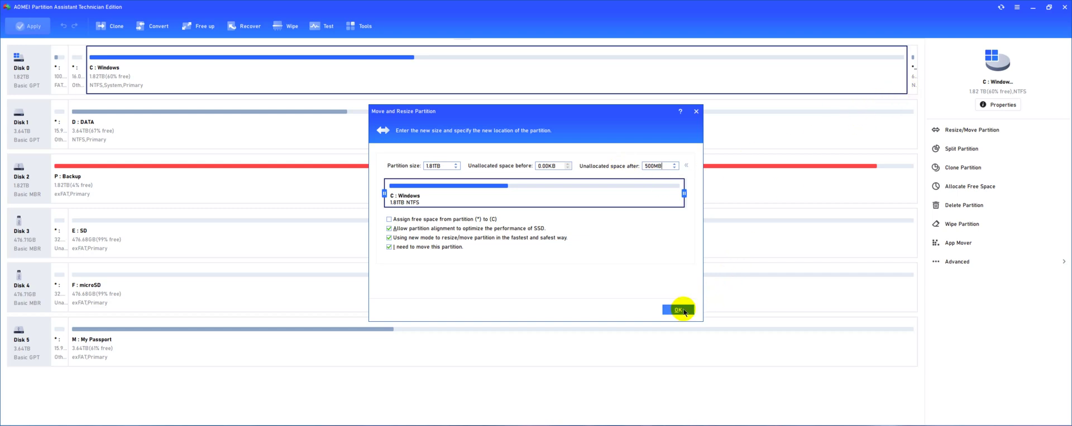
click(685, 313)
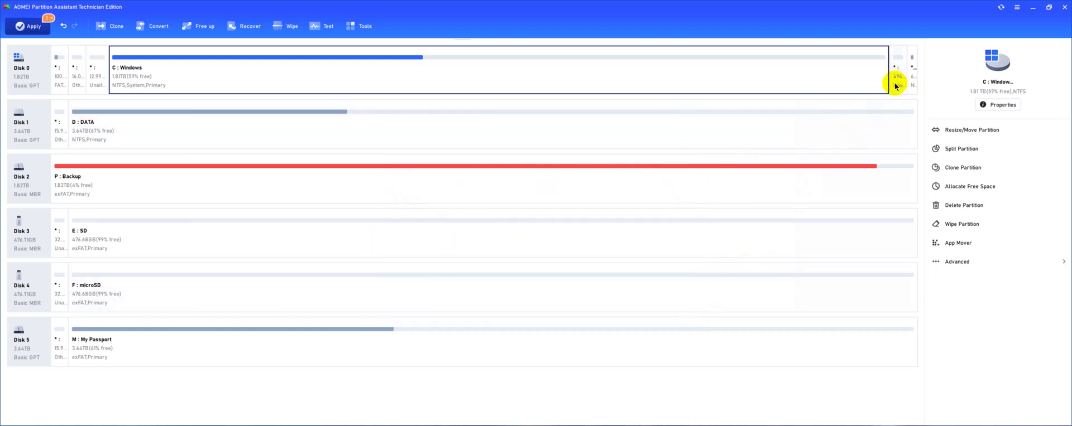
- Clone the 16 MB partition sector-by-sector into the 494.19MB unallocated space after C: Windows
click(77, 69)
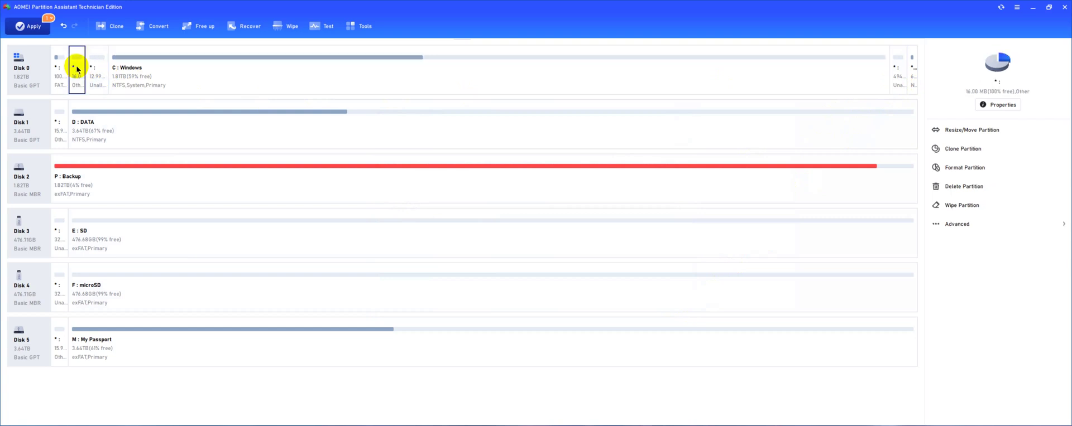
right_click(77, 69)
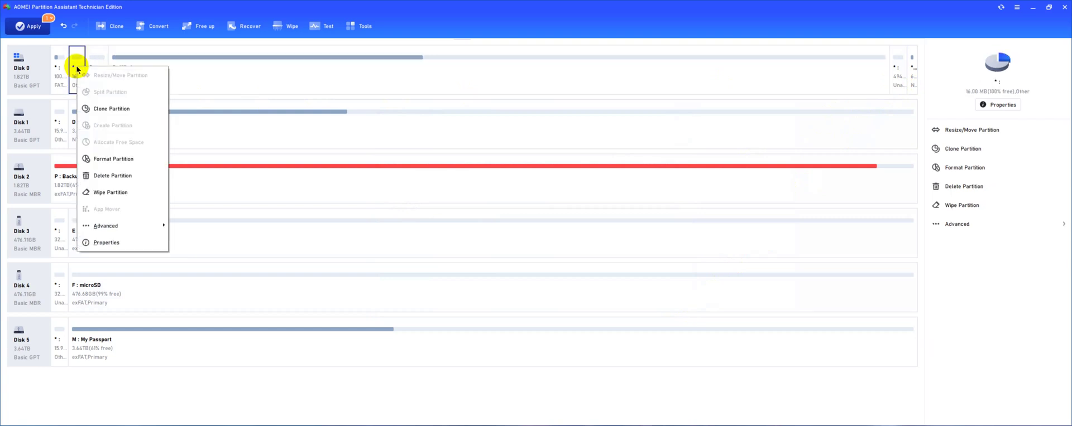
click(89, 109)
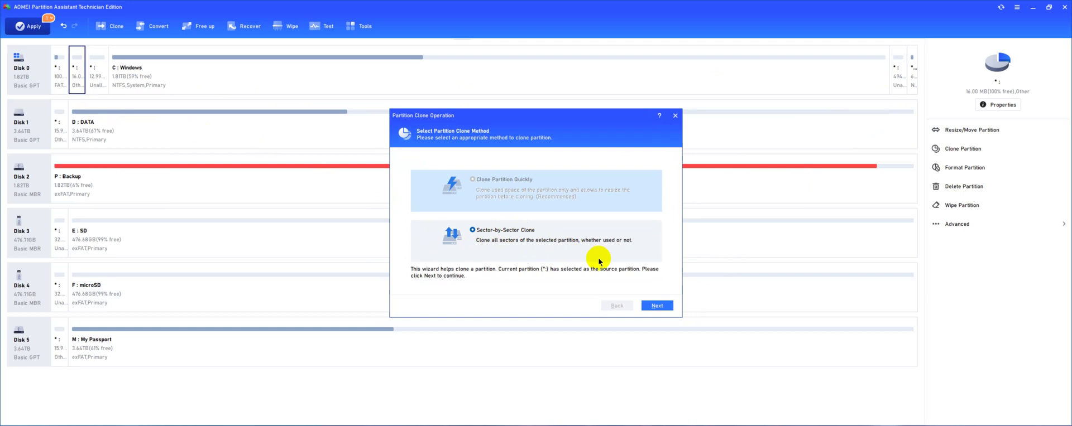
click(657, 305)
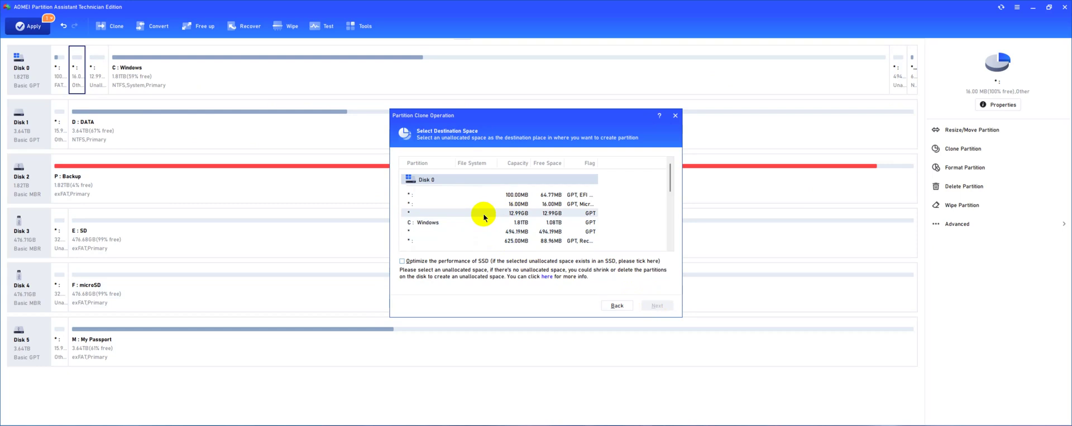
click(459, 232)
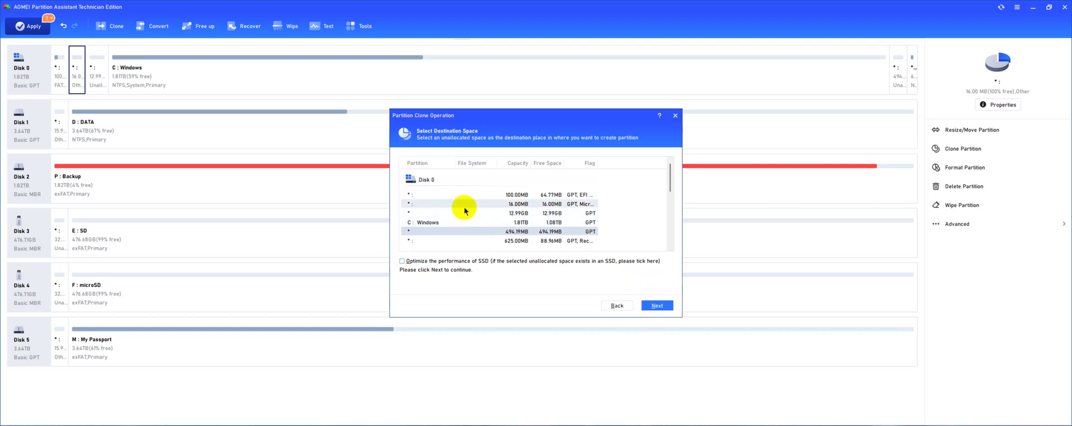
click(657, 306)
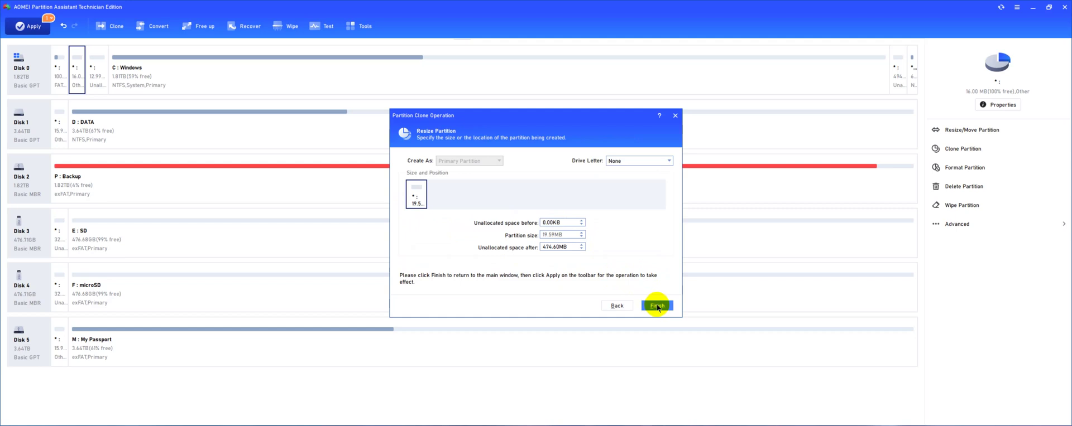
click(656, 306)
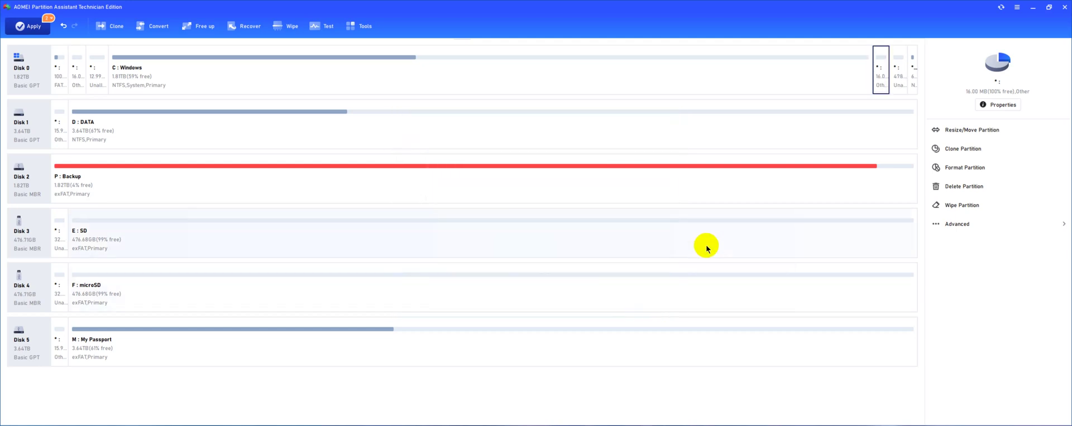
- Quickly delete the original 16 MB partition, leaving 13.00 GB unallocated
click(75, 71)
right_click(75, 71)
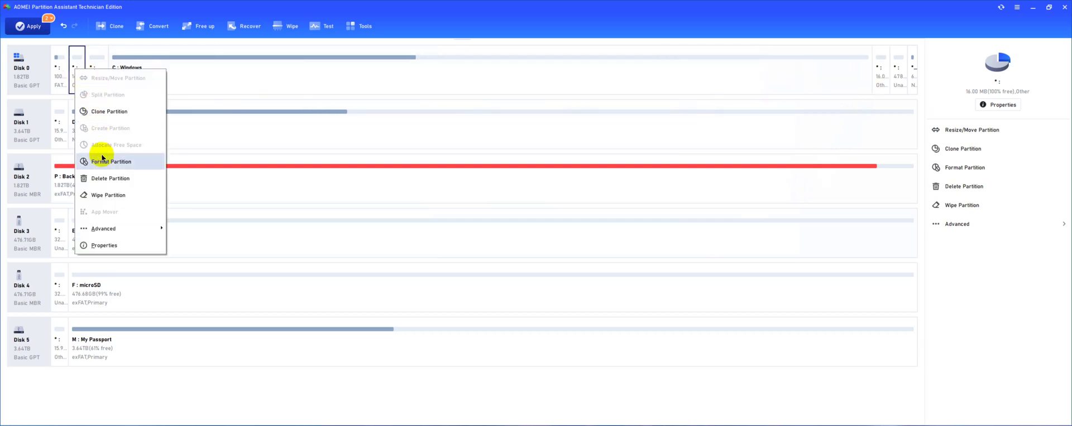
click(104, 179)
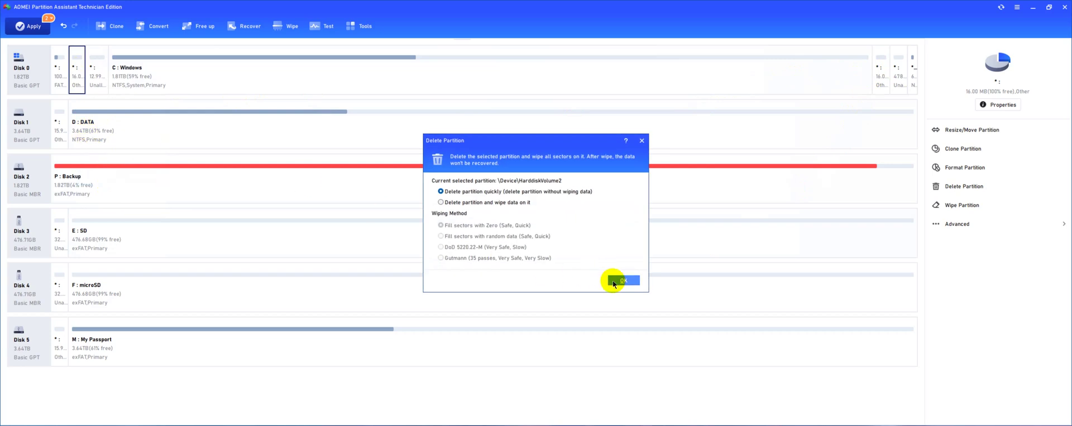
click(617, 279)
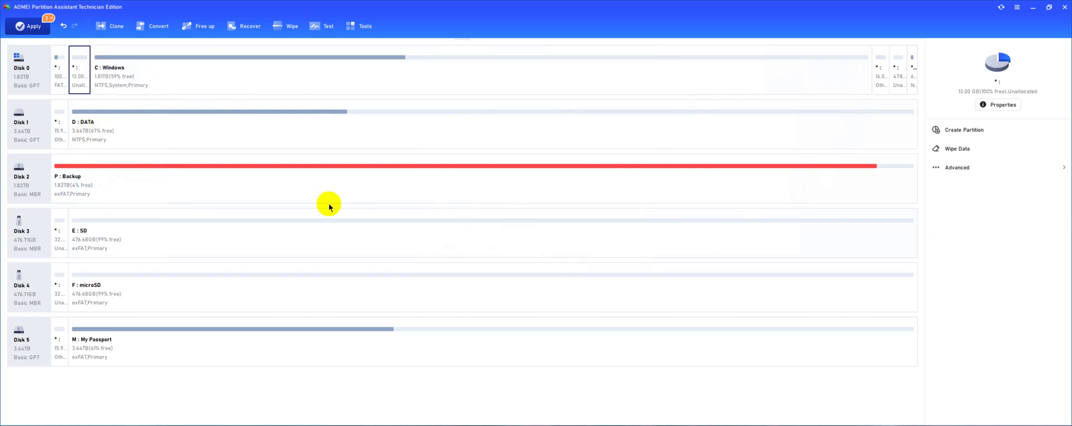
- Resize the 100 MB FAT32 partition to 200 MB with SSD alignment enabled
right_click(58, 78)
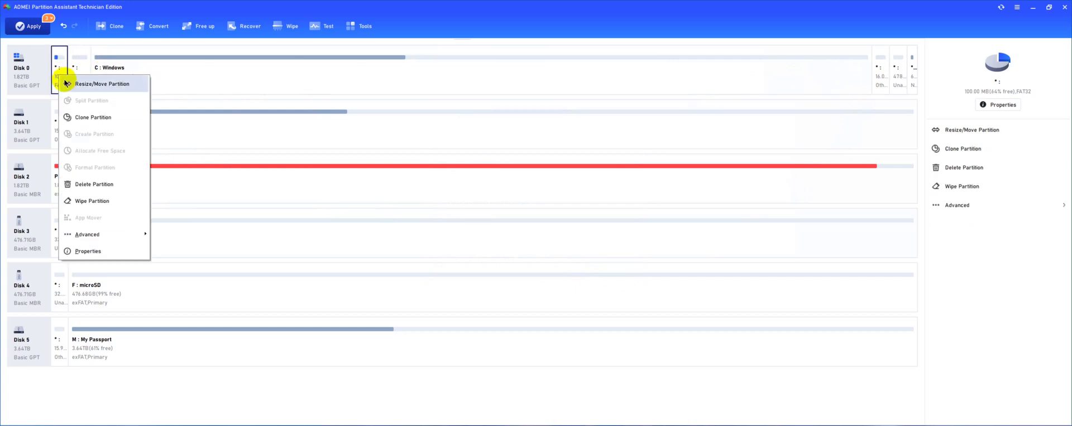
click(63, 79)
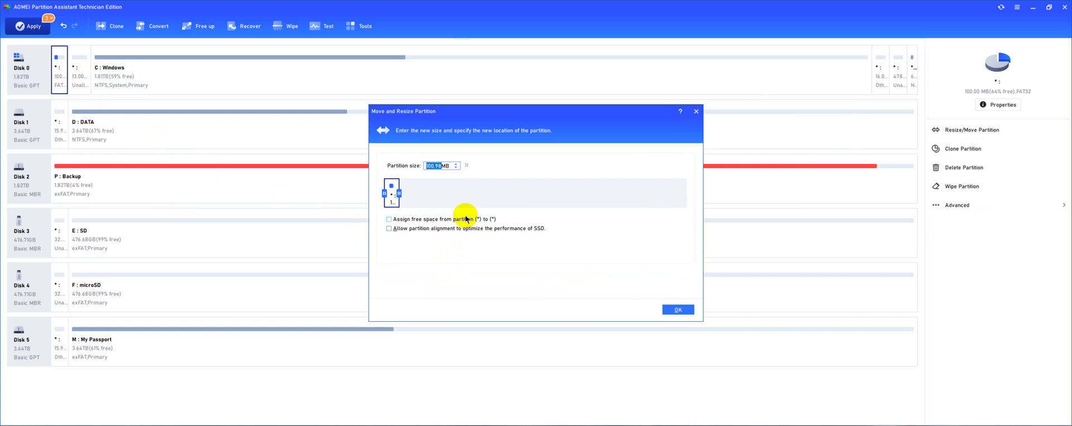
click(466, 229)
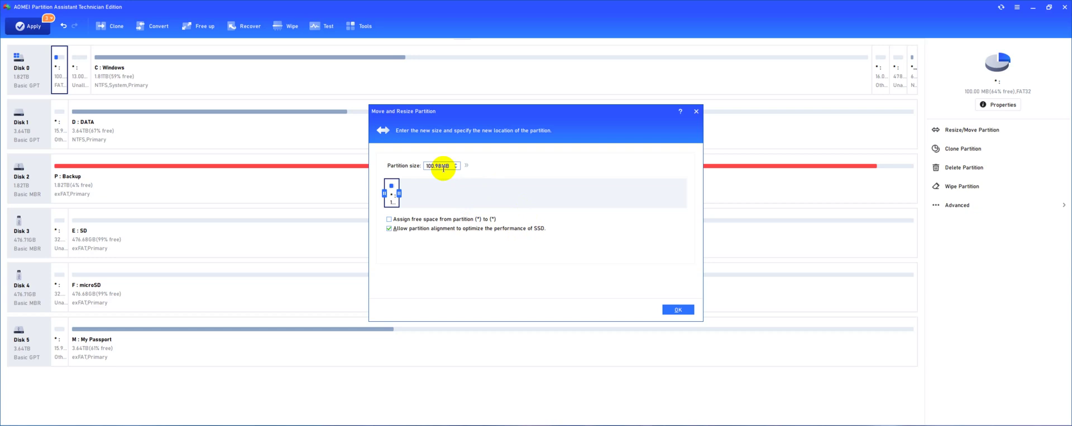
drag(449, 166, 402, 162)
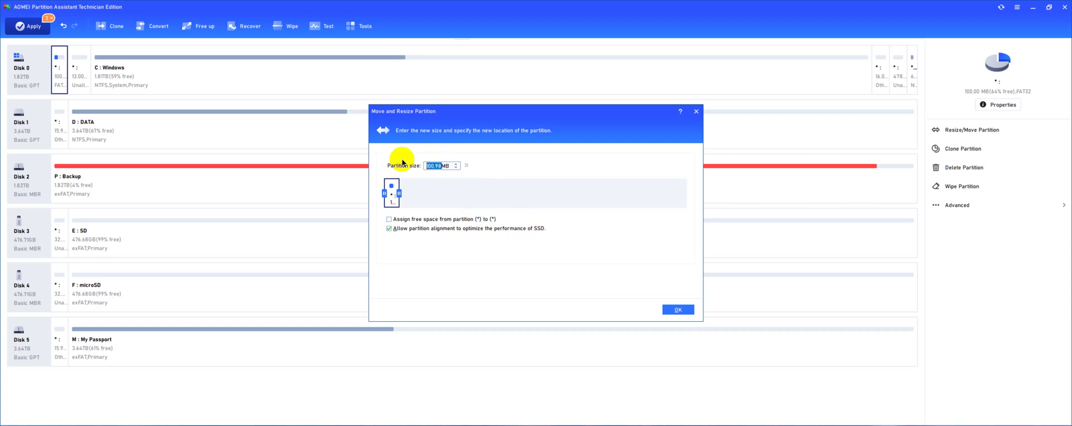
text(200)
key(Return)
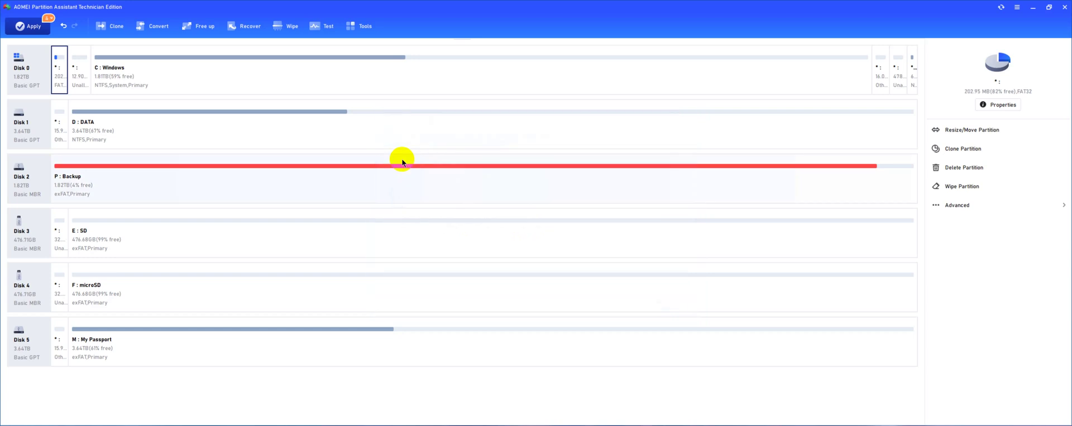
- Clone the 16 MB partition into the 12.90GB unallocated space after the FAT32 partition
right_click(877, 70)
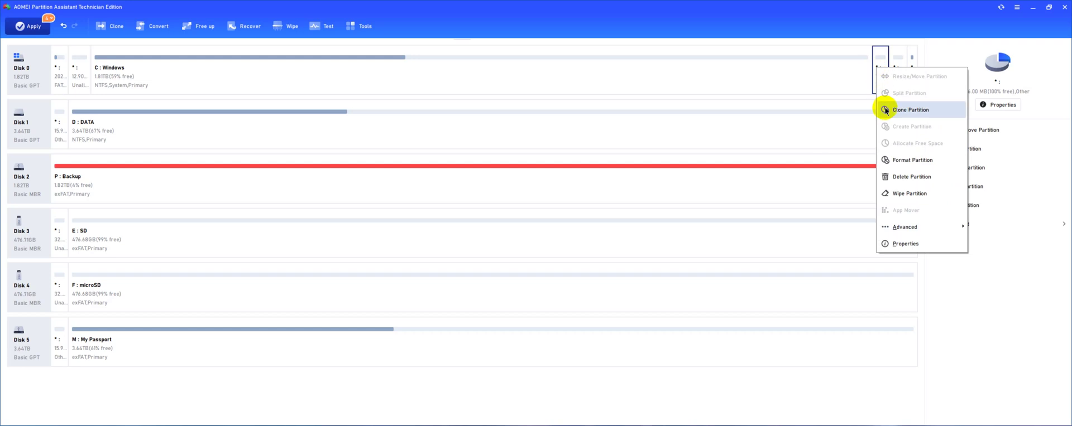
click(909, 110)
click(498, 172)
click(658, 306)
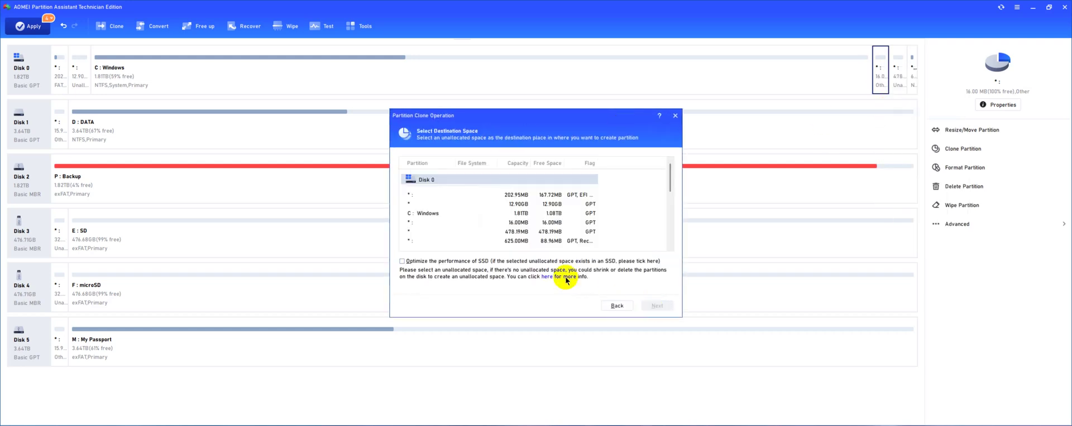
click(495, 204)
click(653, 307)
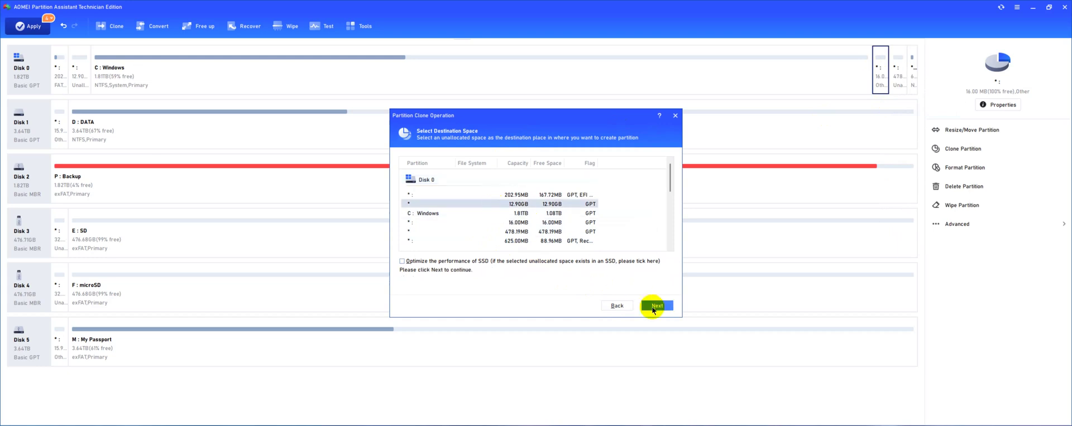
click(651, 307)
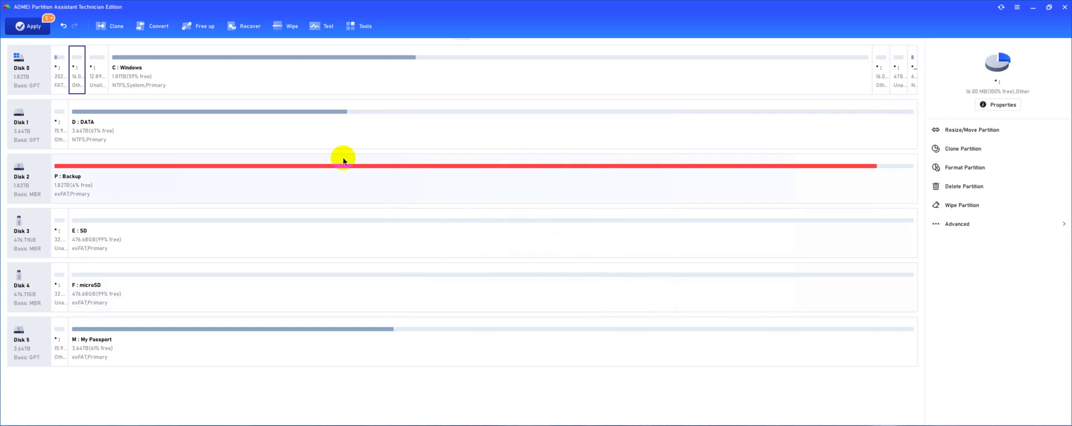
- Quickly delete the original 16 MB partition that follows C: Windows
right_click(117, 71)
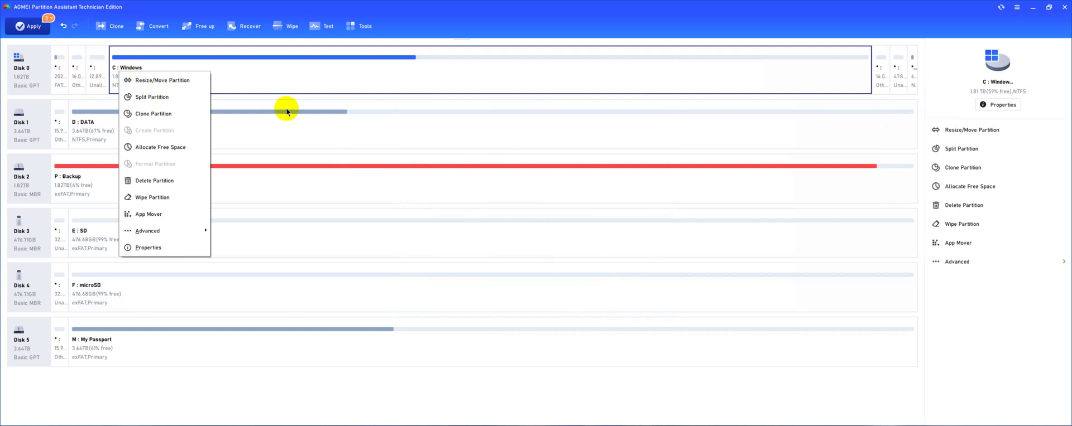
right_click(882, 70)
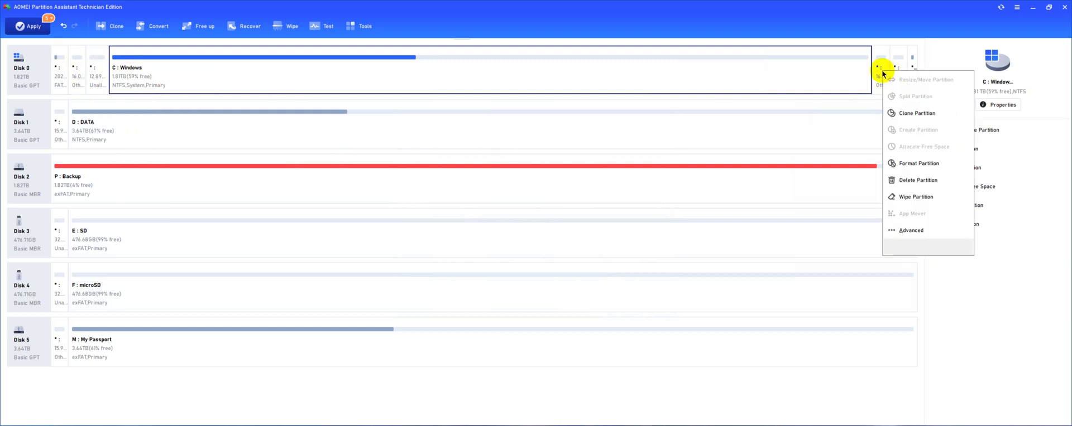
click(904, 180)
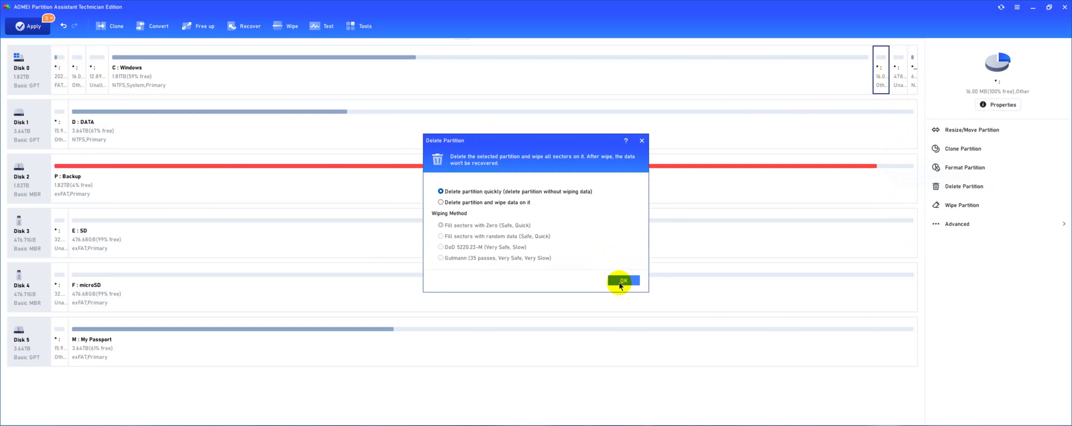
click(621, 286)
right_click(895, 72)
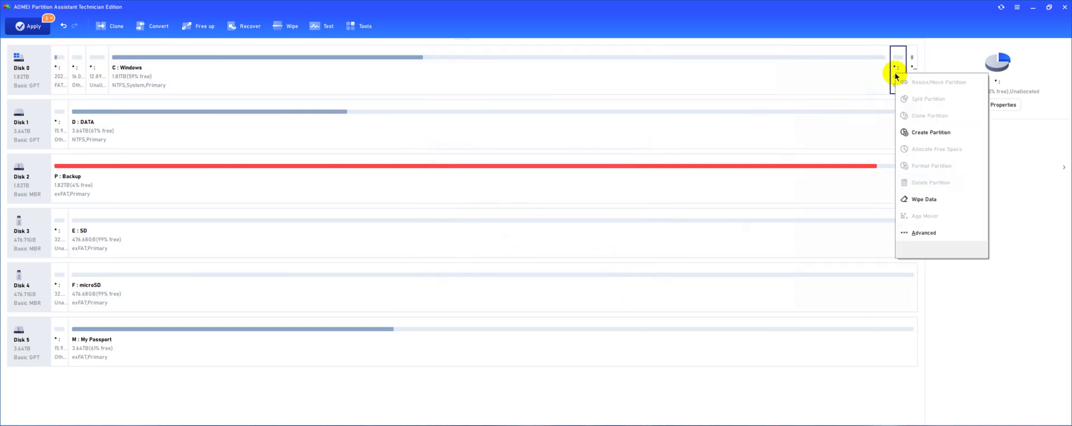
click(874, 70)
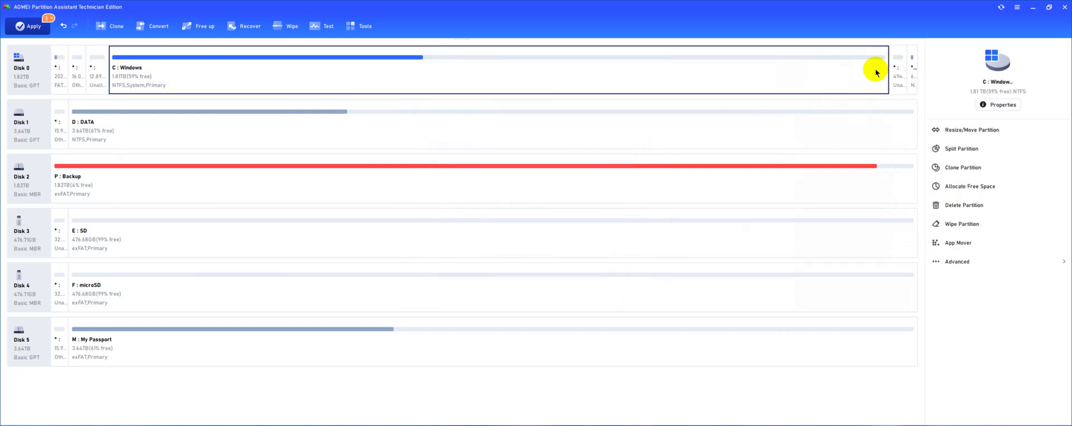
- Extend C: Windows left into the free space, growing it to 1.82TB with moving allowed
right_click(176, 68)
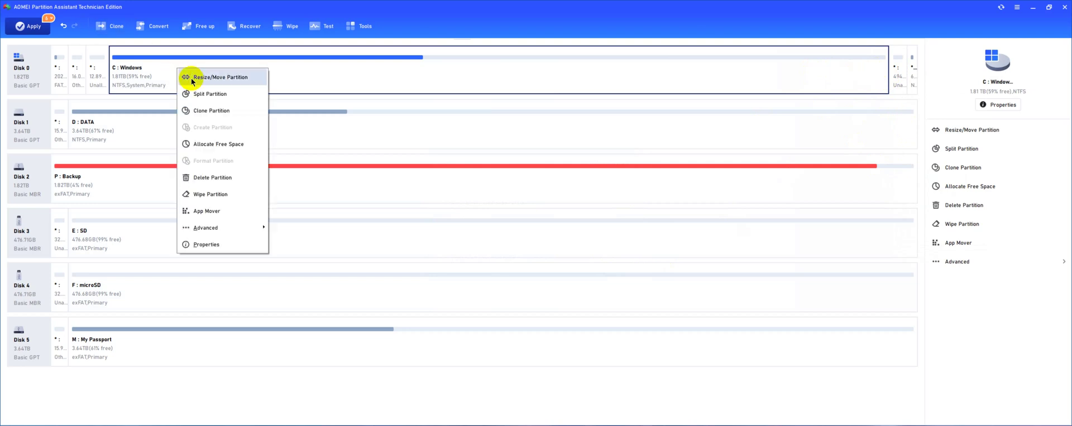
click(193, 77)
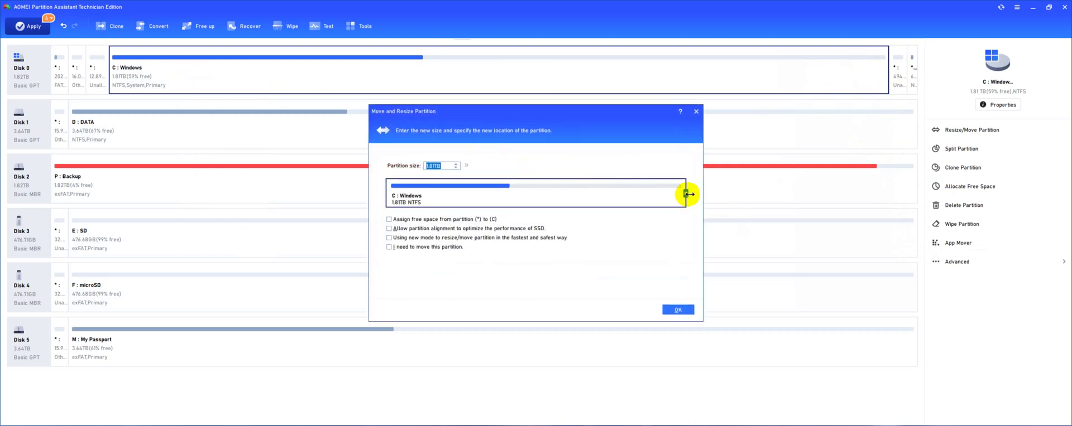
drag(687, 194, 689, 198)
click(447, 247)
click(447, 238)
click(447, 228)
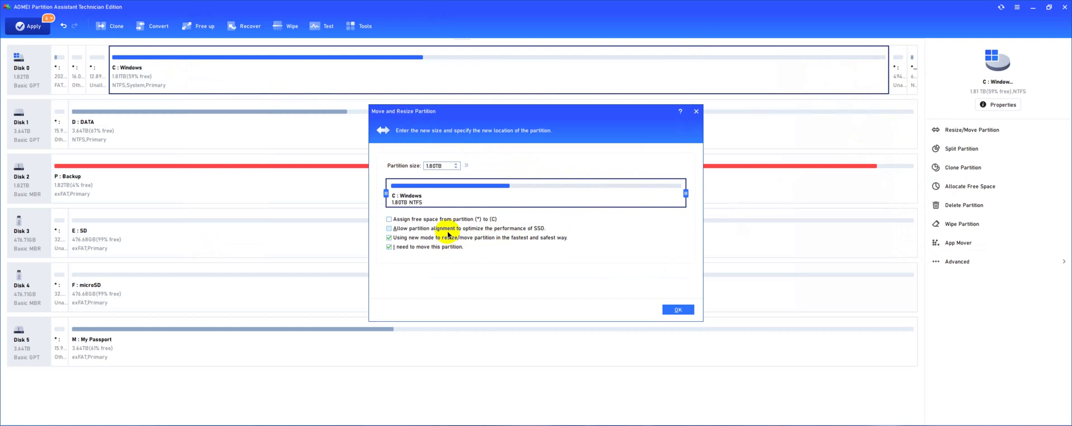
drag(687, 193, 696, 194)
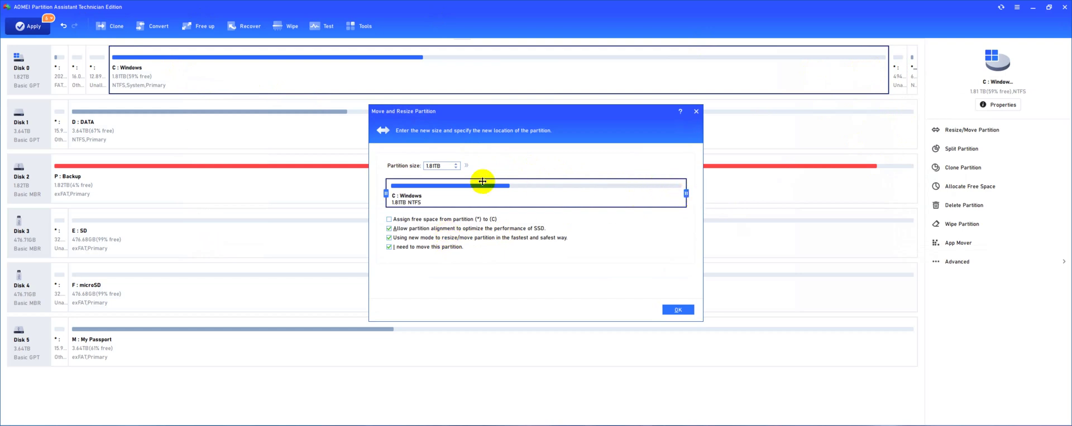
drag(389, 194, 364, 194)
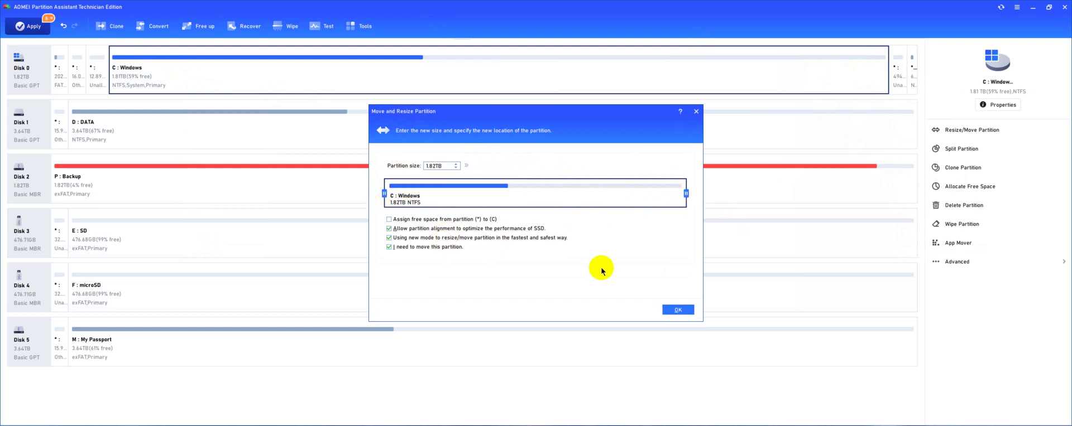
click(678, 309)
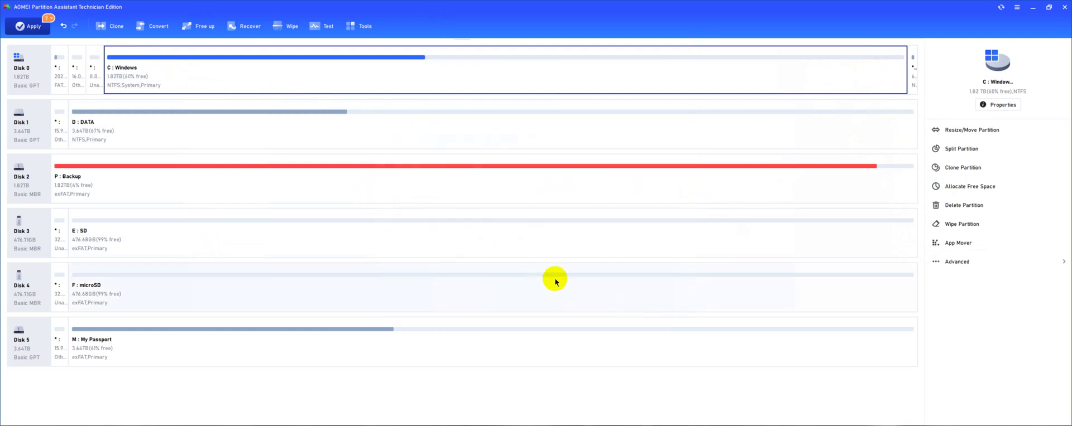
- Move C: Windows further left so it starts right after the 16 MB partition
right_click(118, 75)
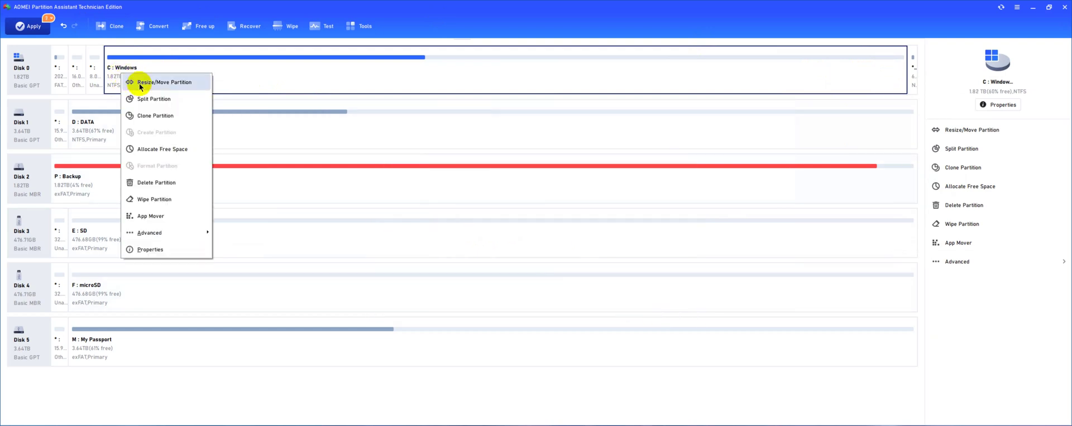
click(140, 83)
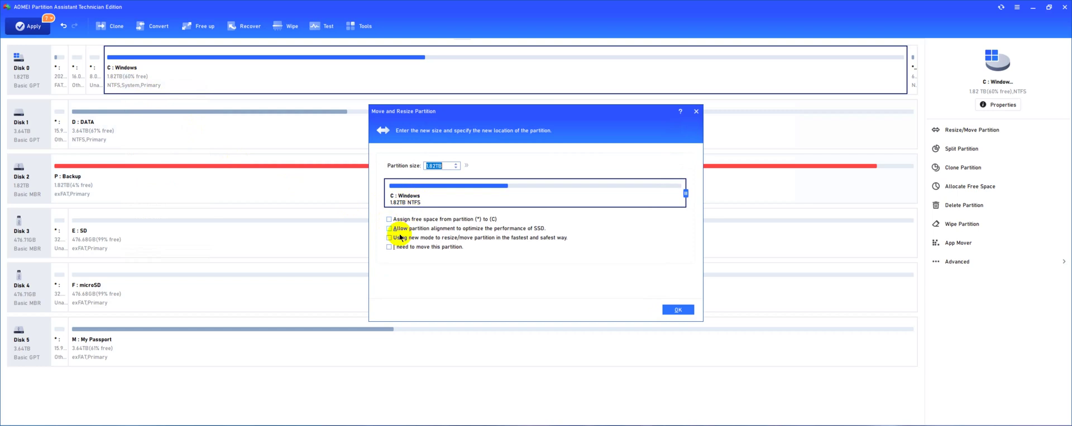
click(399, 247)
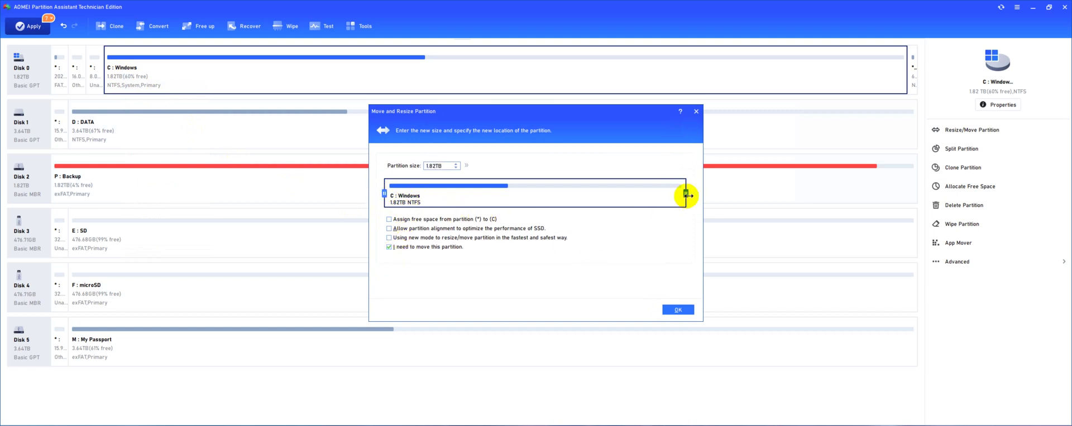
click(672, 309)
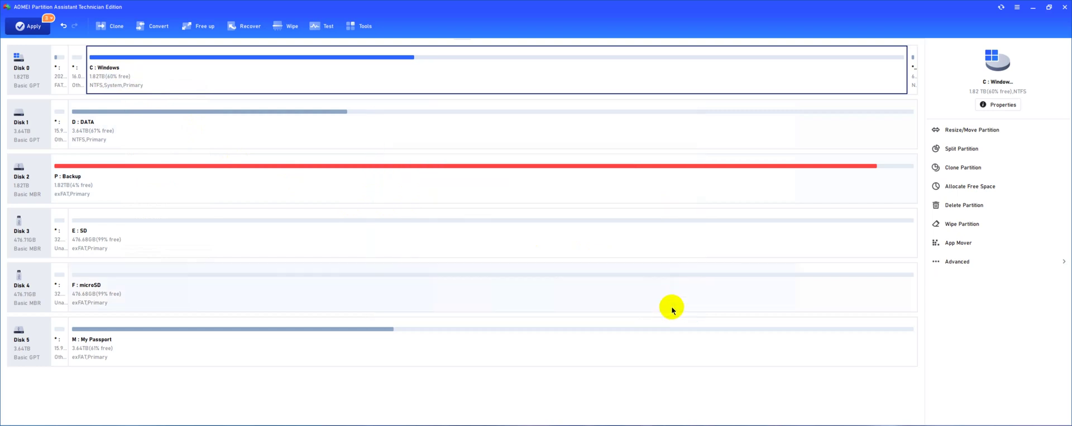